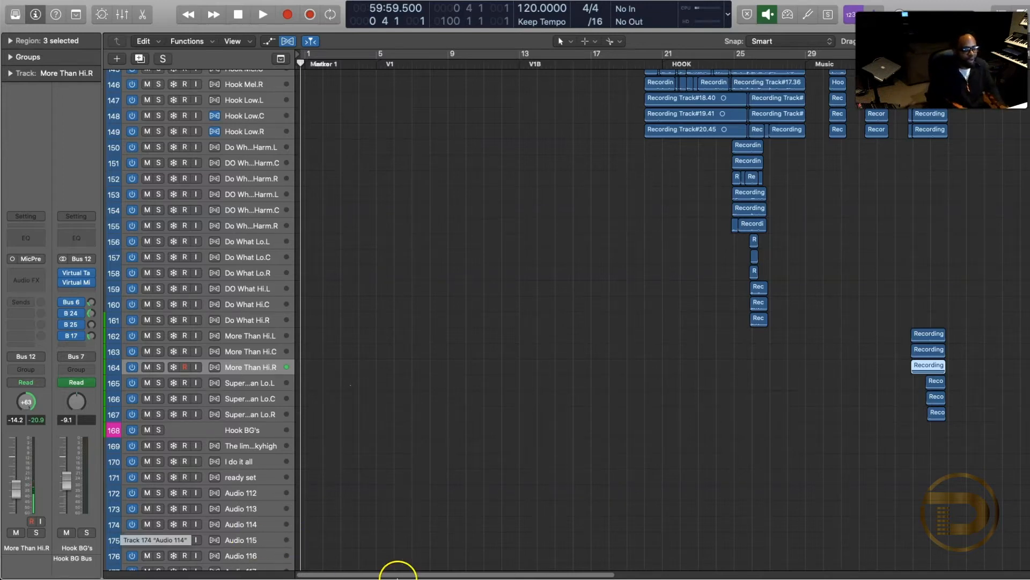
Deselect the regions, move the playhead to bar 5 and play the song from there
{"action": "left_click", "coordinate": [502, 517]}
{"action": "key", "text": "slash"}
{"action": "type", "text": "5"}
{"action": "key", "text": "Return"}
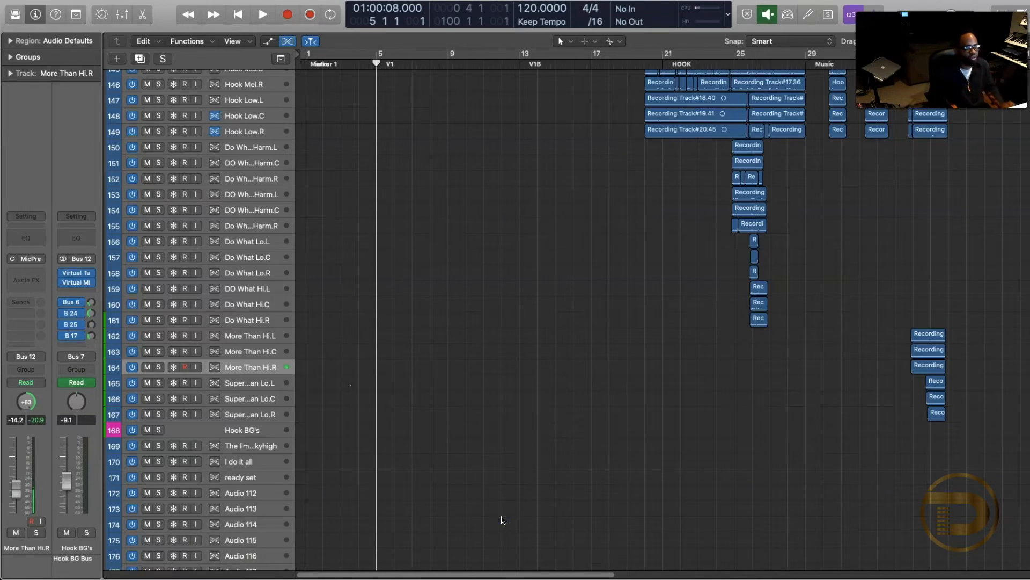
{"action": "key", "text": "space"}
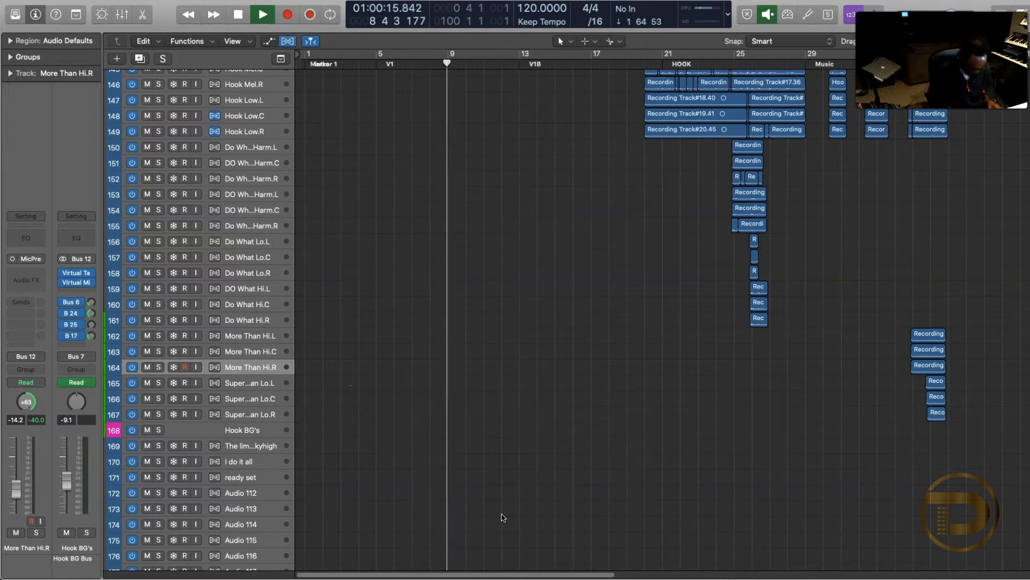
Open the mixer, review the lead and background vocal buses and their sends, and select the Air Bus channel
{"action": "key", "text": "super+2"}
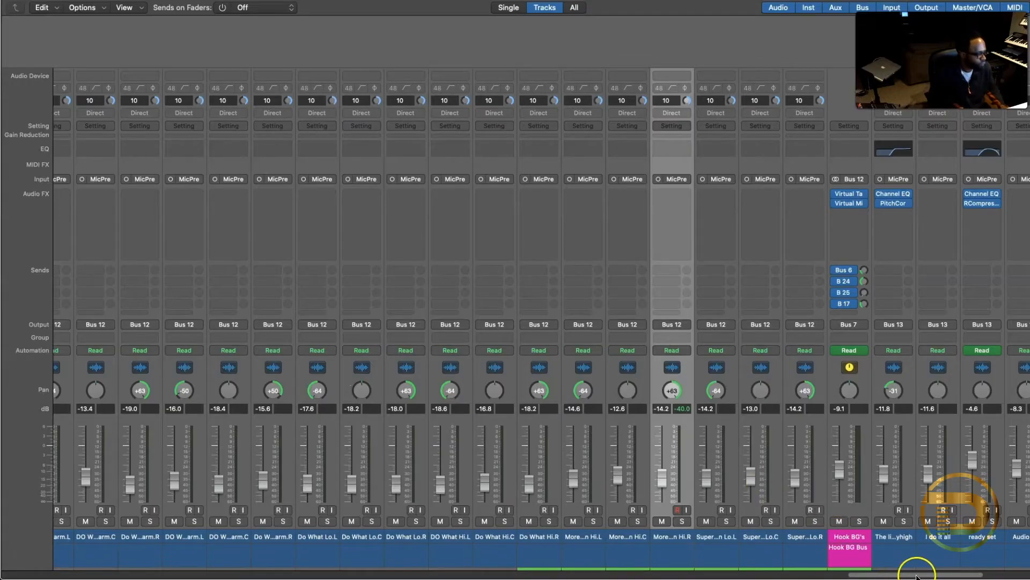
{"action": "left_click_drag", "start_coordinate": [915, 575], "coordinate": [971, 576]}
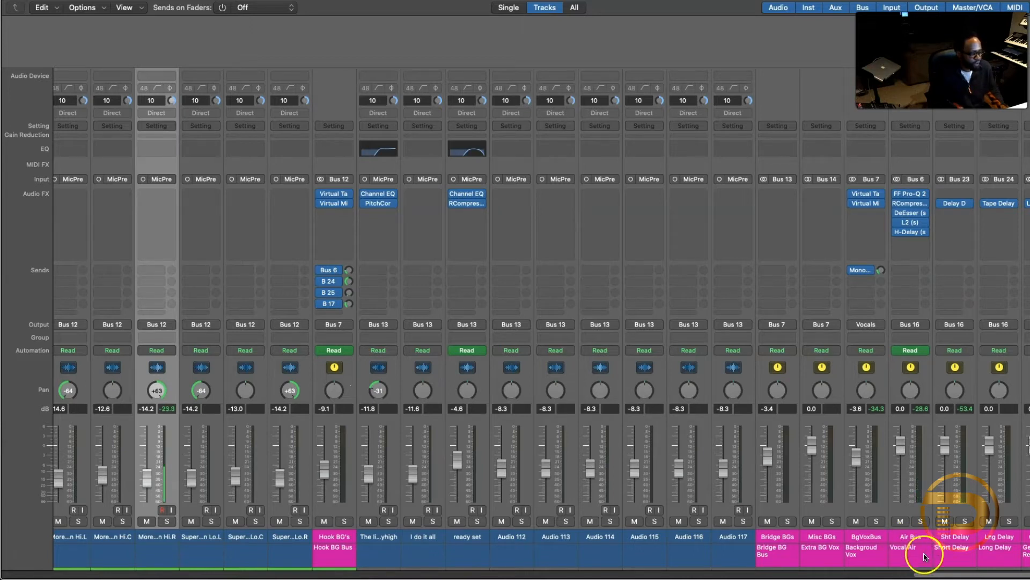
{"action": "left_click_drag", "start_coordinate": [928, 575], "coordinate": [490, 576]}
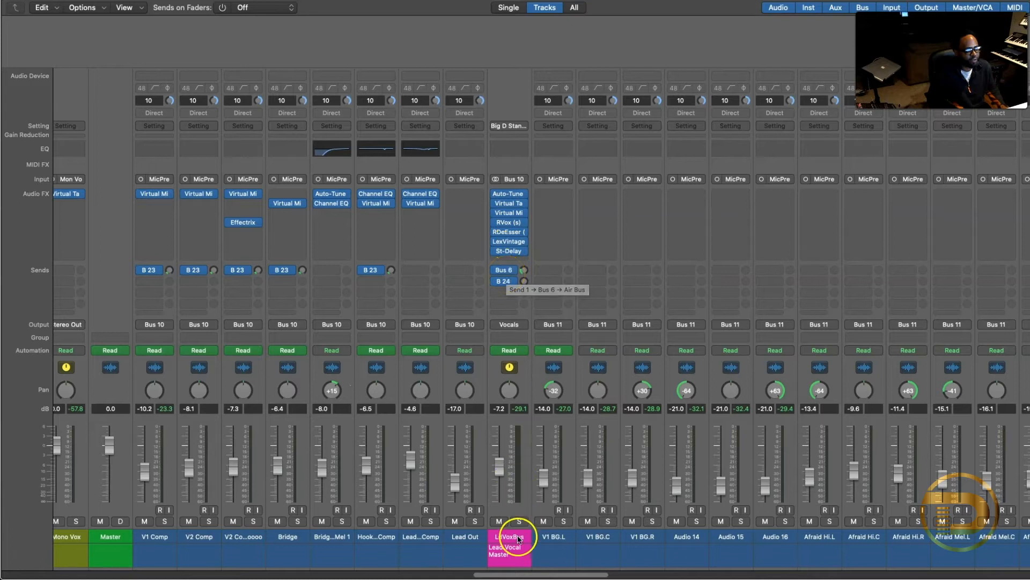
{"action": "left_click_drag", "start_coordinate": [515, 575], "coordinate": [974, 572]}
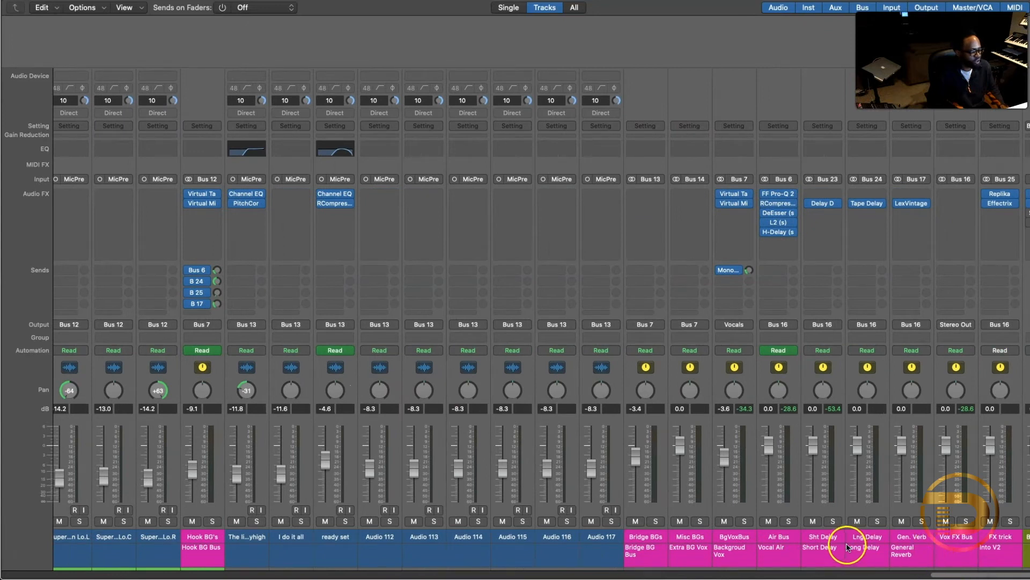
{"action": "left_click", "coordinate": [783, 541]}
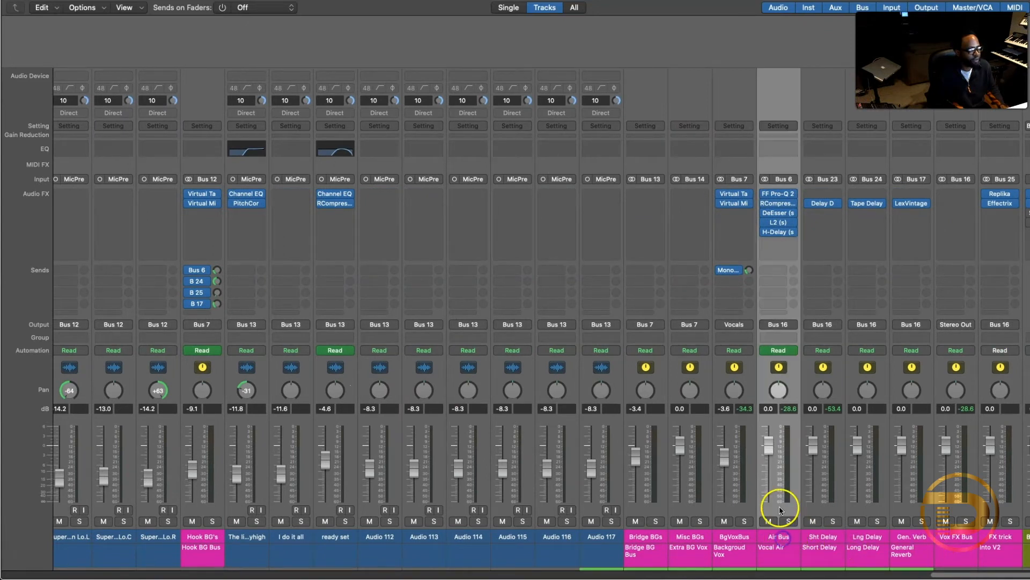
Open the Air Bus's FF Pro-Q 2 and RCompressor to examine its EQ curve and compression settings
{"action": "left_click", "coordinate": [778, 195]}
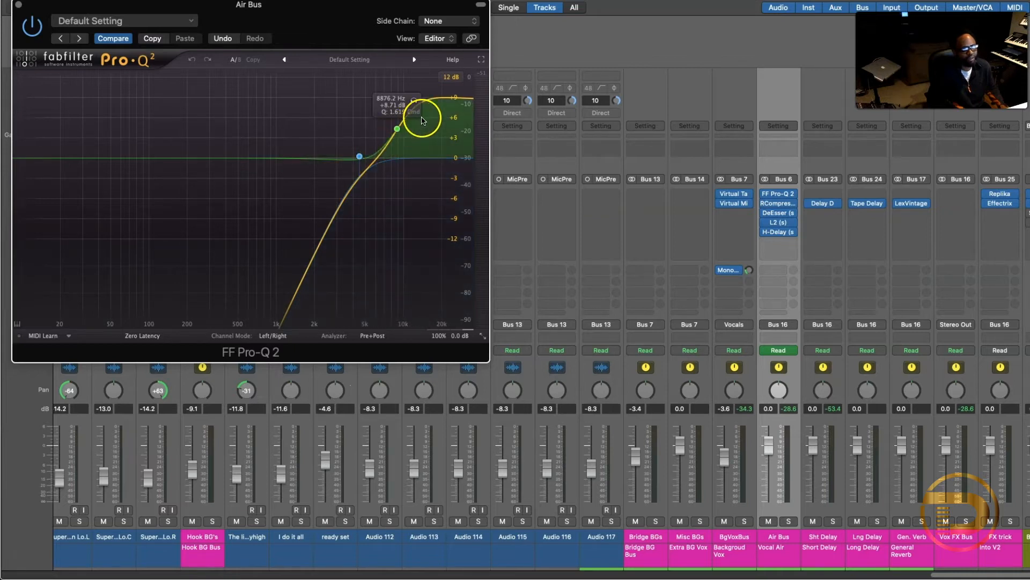
{"action": "left_click", "coordinate": [778, 203]}
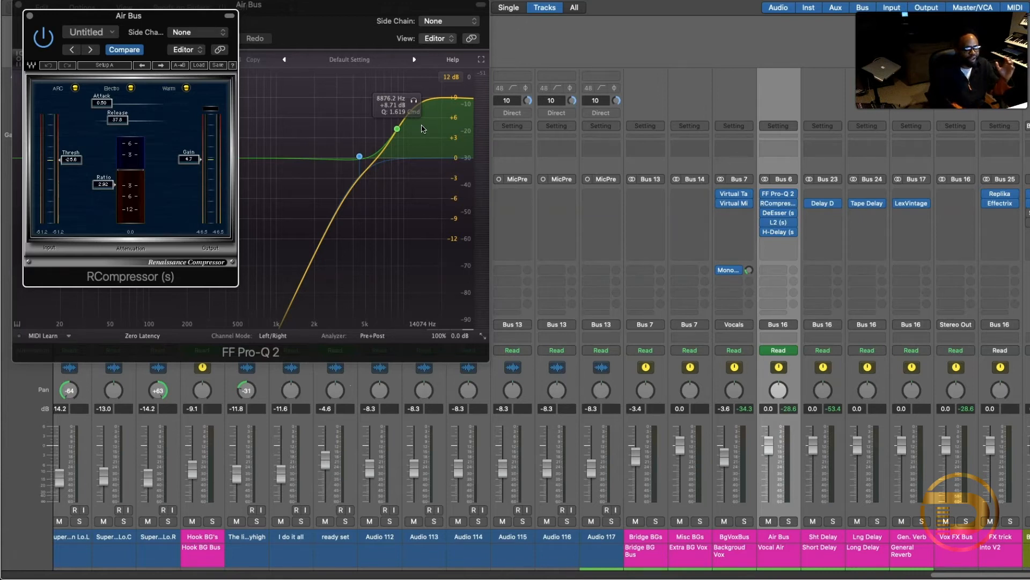
{"action": "left_click", "coordinate": [393, 117]}
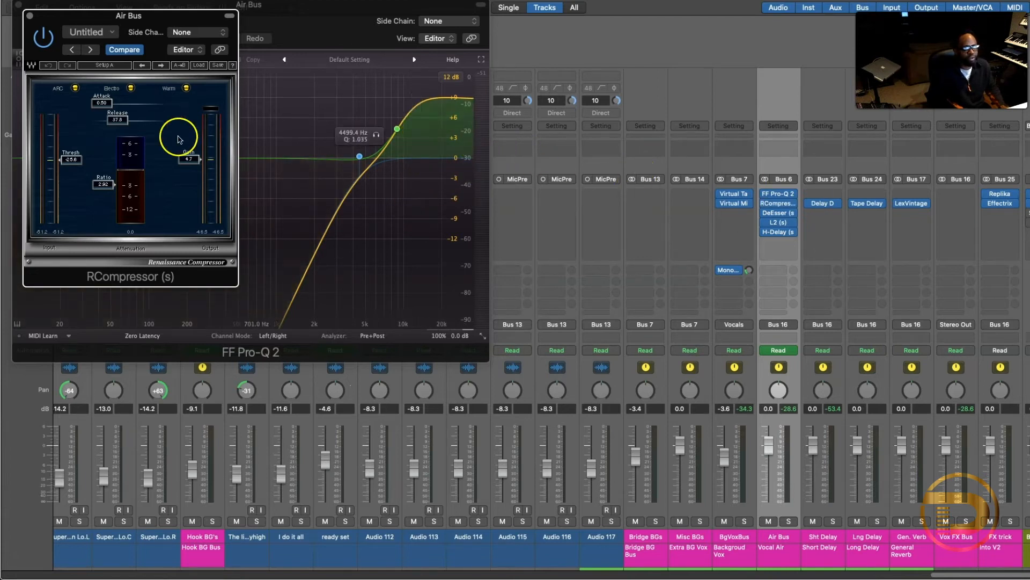
Open the Air Bus's DeEsser beside the EQ window and examine its frequency and threshold settings
{"action": "left_click", "coordinate": [782, 216]}
{"action": "left_click_drag", "start_coordinate": [468, 110], "coordinate": [601, 105]}
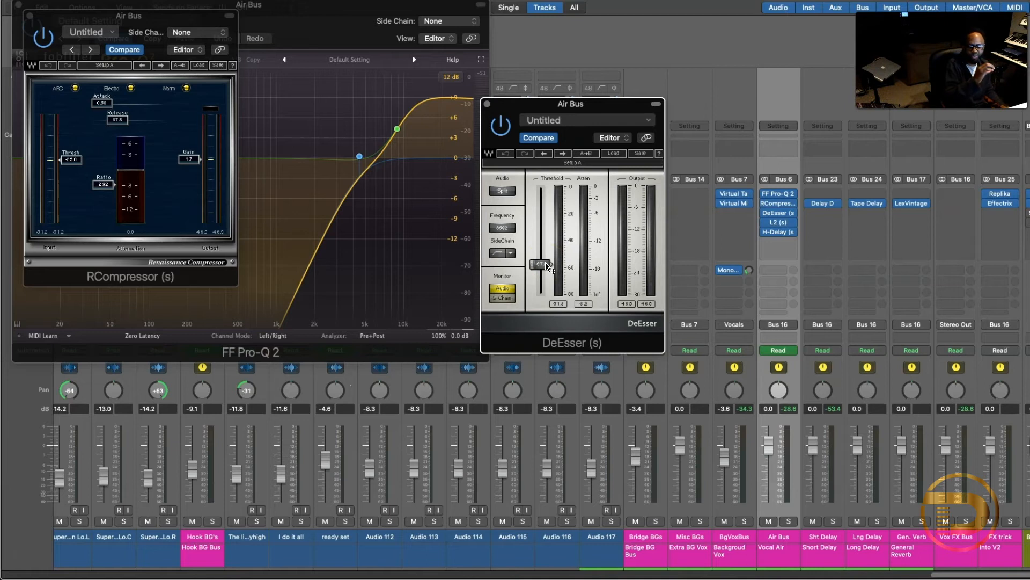
{"action": "left_click", "coordinate": [506, 234]}
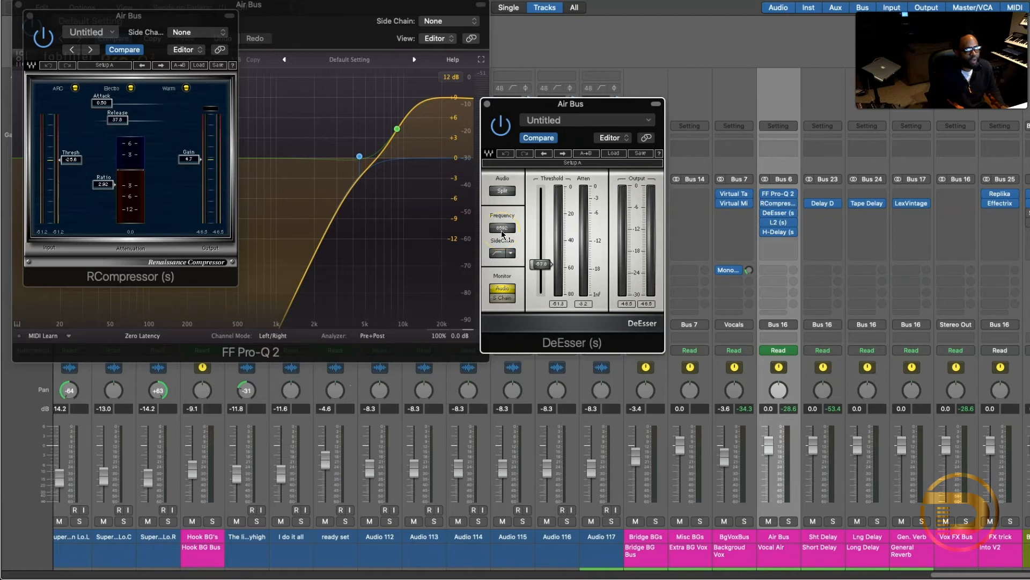
{"action": "left_click", "coordinate": [577, 217]}
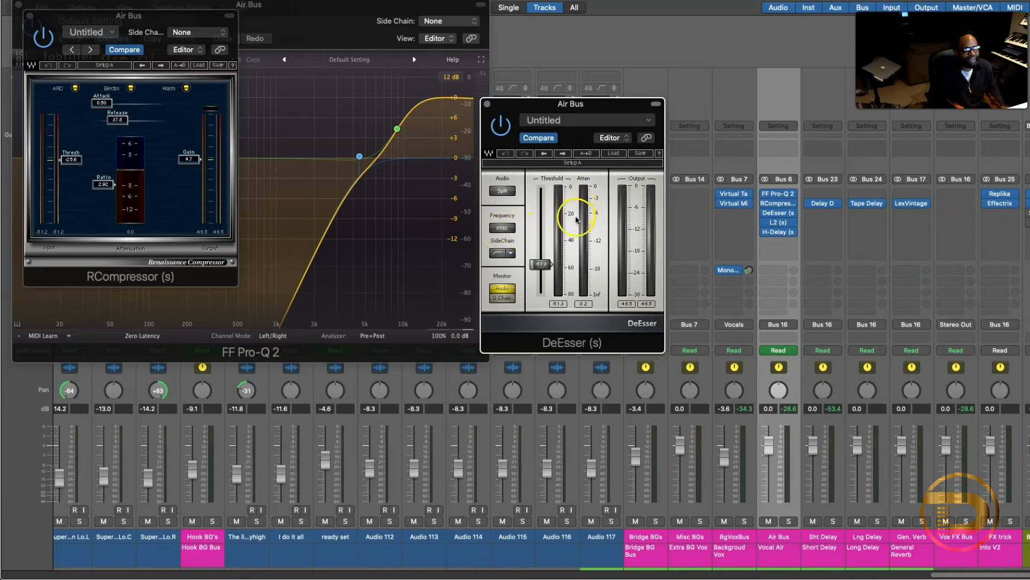
{"action": "left_click_drag", "start_coordinate": [540, 264], "coordinate": [538, 267]}
Open the Air Bus's L2 and H-Delay plug-ins, spread their windows apart, and examine the H-Delay's analog and feedback controls
{"action": "left_click", "coordinate": [780, 222]}
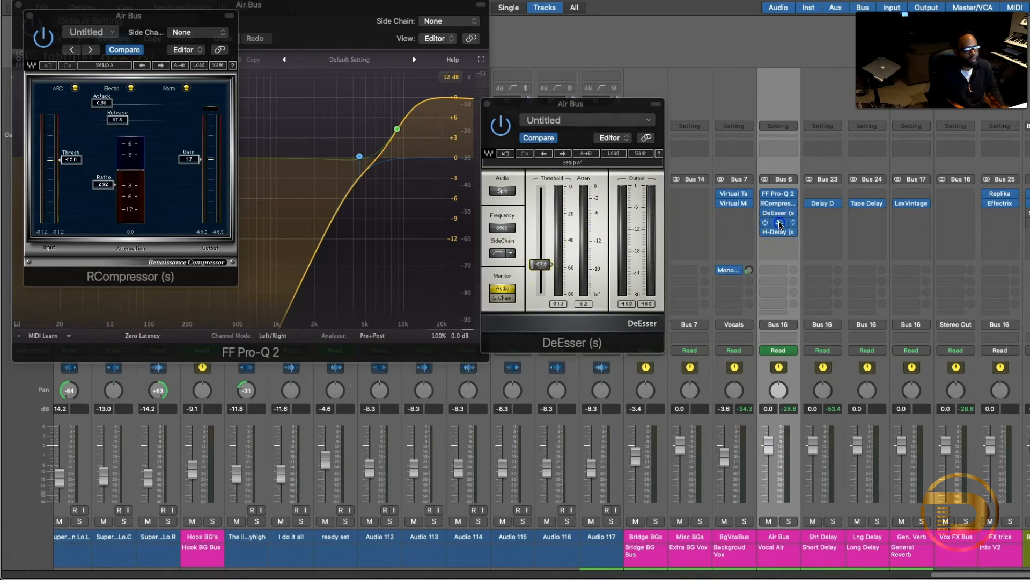
{"action": "left_click_drag", "start_coordinate": [150, 28], "coordinate": [206, 38]}
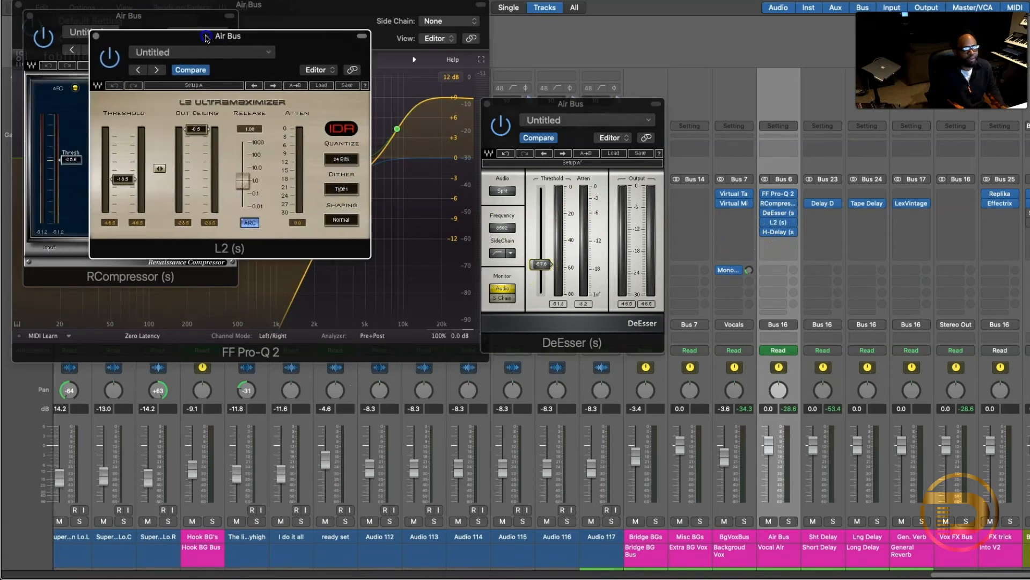
{"action": "left_click", "coordinate": [780, 232]}
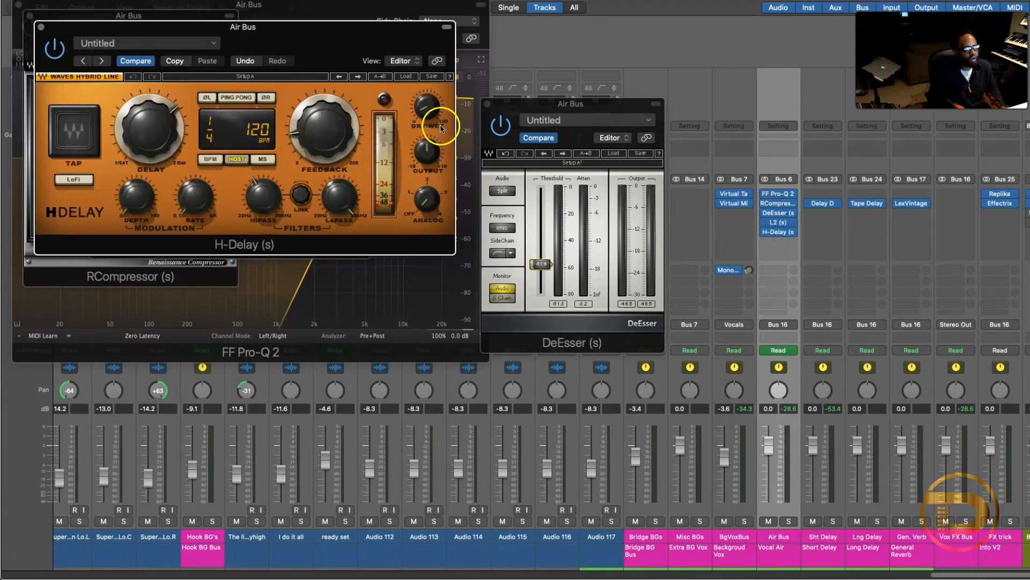
{"action": "left_click_drag", "start_coordinate": [292, 45], "coordinate": [666, 315]}
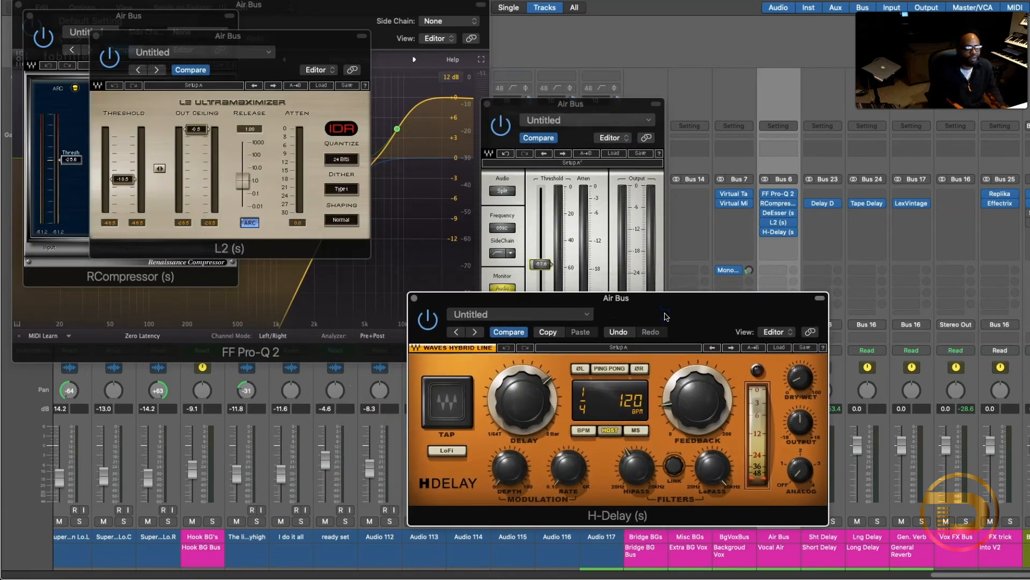
{"action": "left_click", "coordinate": [660, 310]}
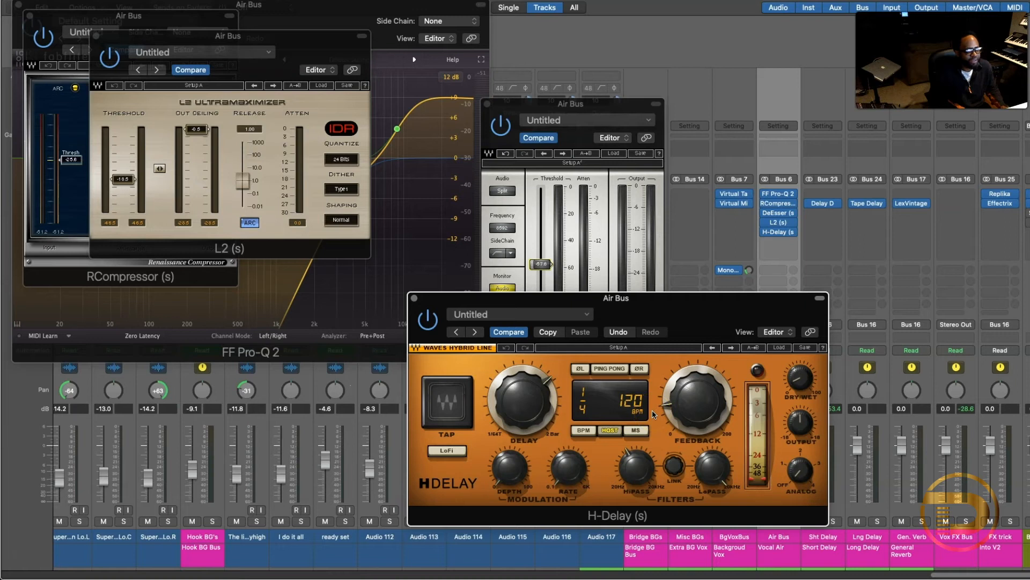
{"action": "left_click", "coordinate": [770, 480]}
{"action": "left_click", "coordinate": [684, 424]}
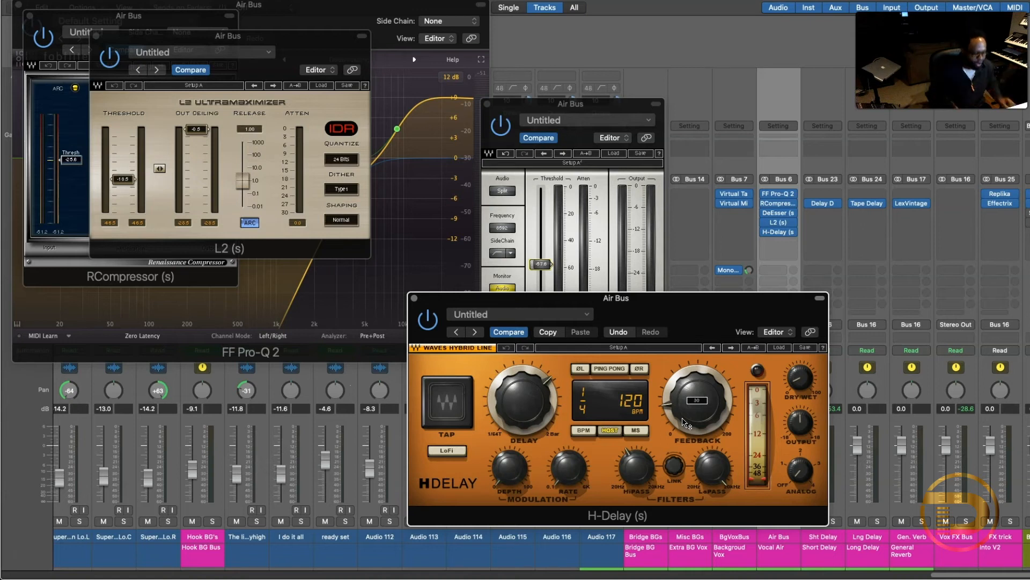
Play the song, move the H-Delay window clear of the Air Bus channel, and solo that bus briefly to hear it alone
{"action": "key", "text": "space"}
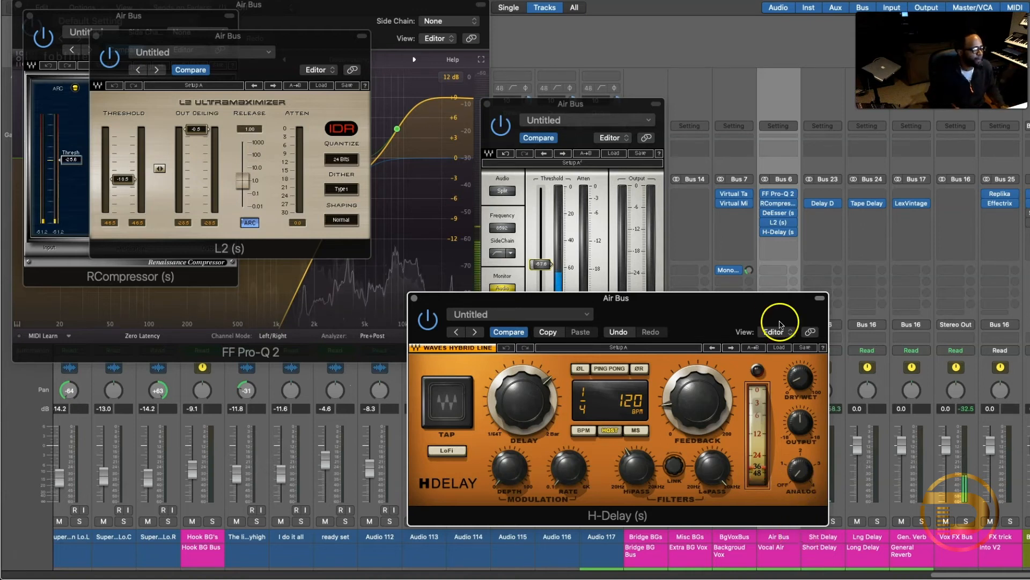
{"action": "left_click_drag", "start_coordinate": [779, 325], "coordinate": [598, 275]}
{"action": "mouse_move", "coordinate": [854, 576]}
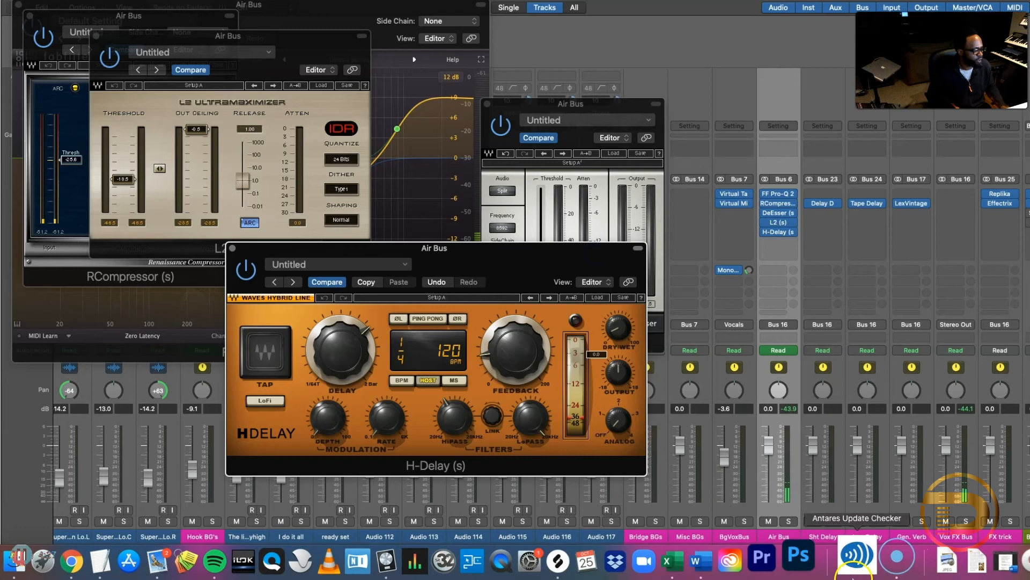
{"action": "left_click", "coordinate": [789, 522]}
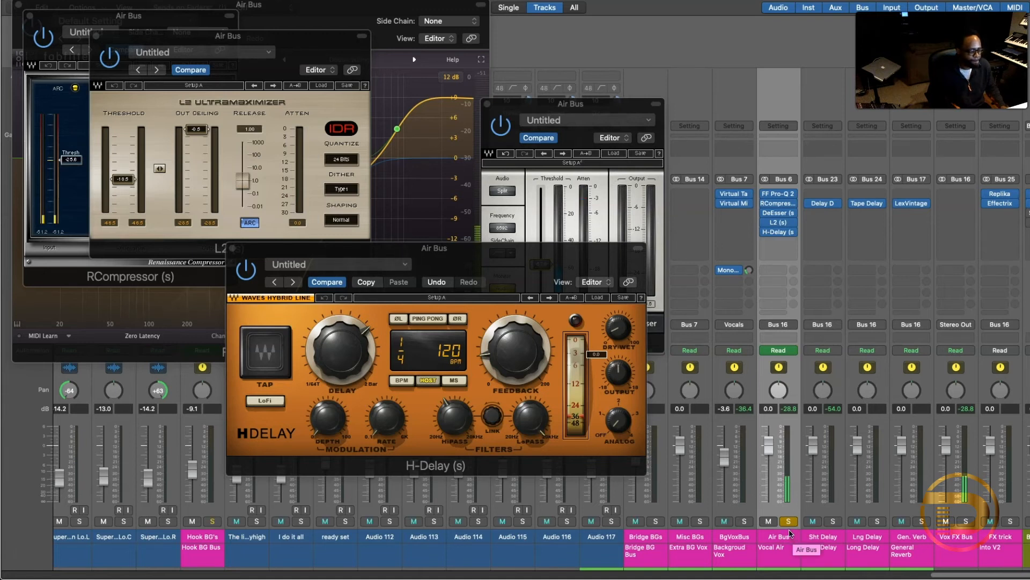
{"action": "left_click", "coordinate": [788, 521]}
Toggle the Air Bus's mute during playback to compare the vocals with and without it, leaving it unmuted
{"action": "left_click", "coordinate": [769, 522]}
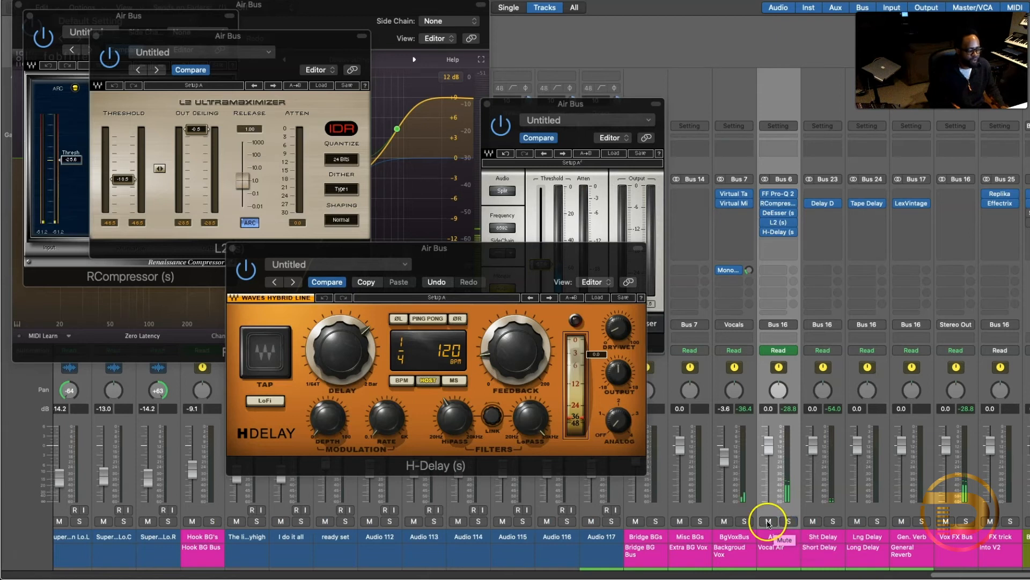
{"action": "left_click", "coordinate": [769, 521]}
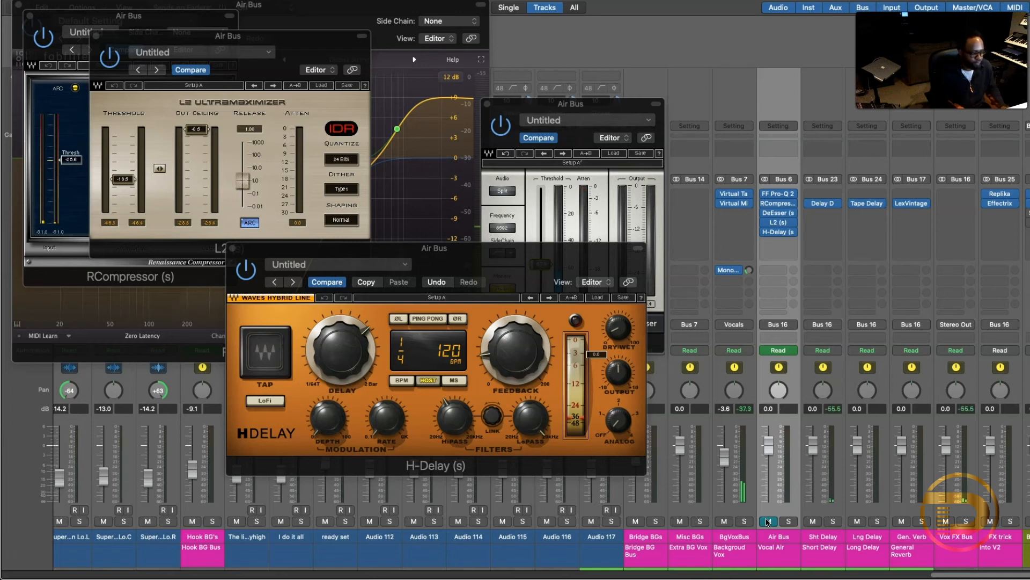
{"action": "left_click", "coordinate": [767, 522]}
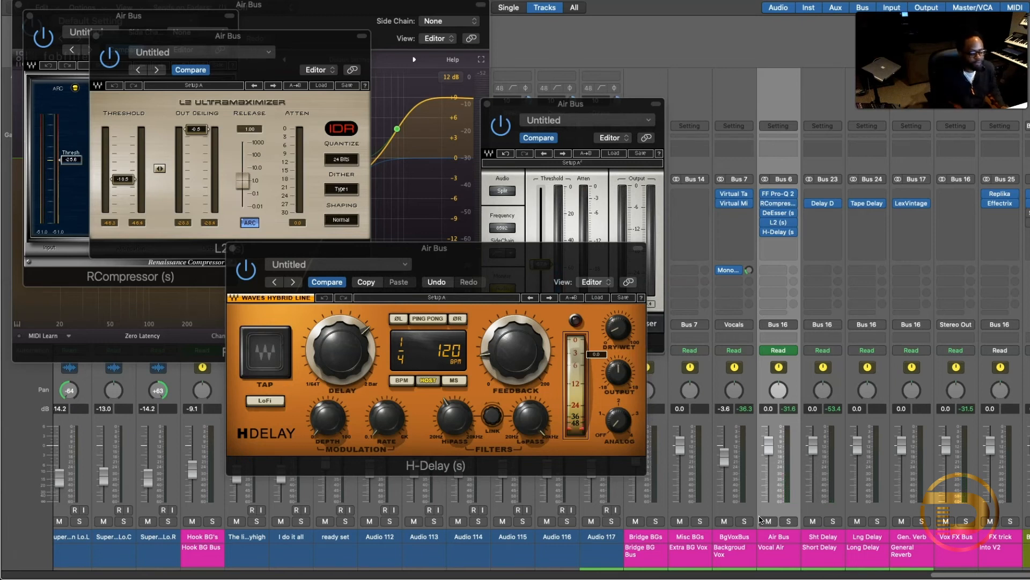
{"action": "mouse_move", "coordinate": [480, 420]}
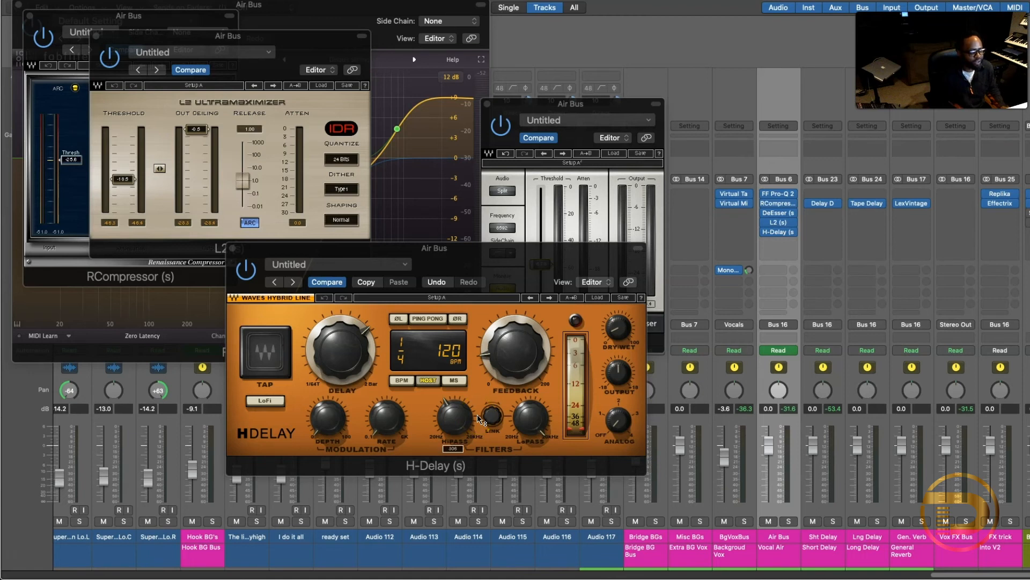